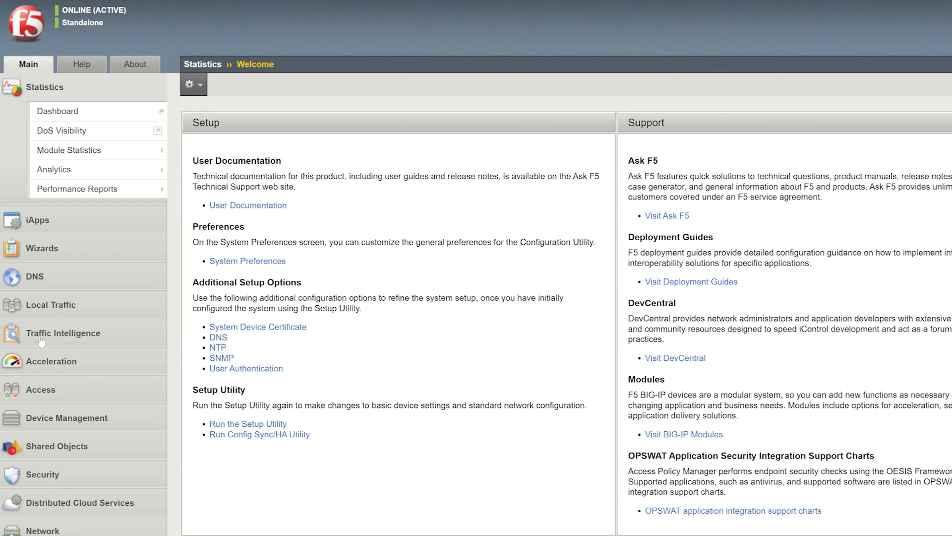
Step: Start a new client SSL profile named ldaps_clientssl and enable custom settings for its whole Configuration section
left_click(49, 305)
mouse_move(63, 284)
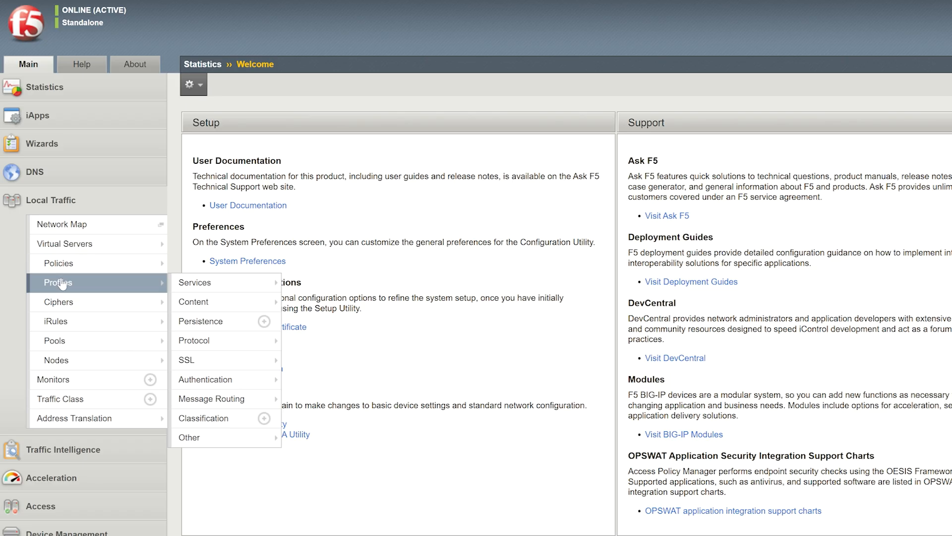
mouse_move(217, 363)
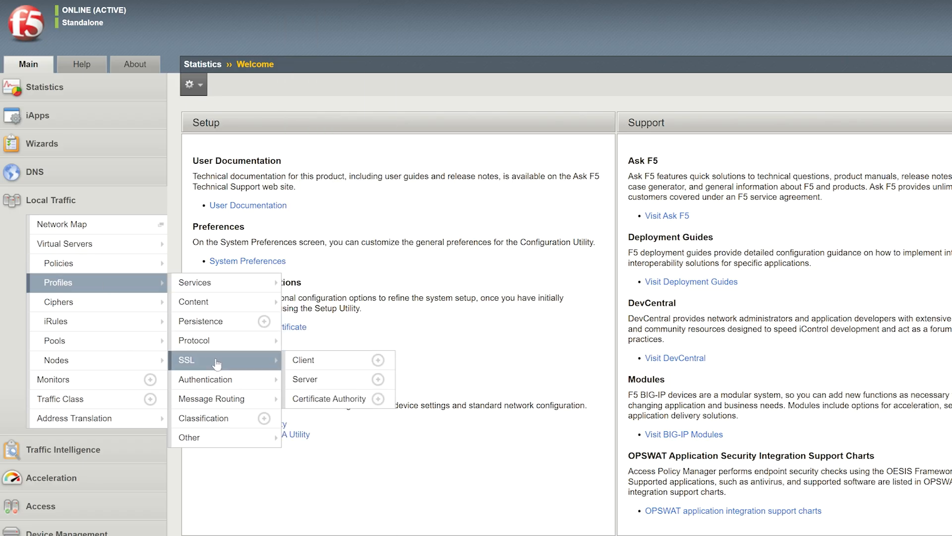
left_click(312, 362)
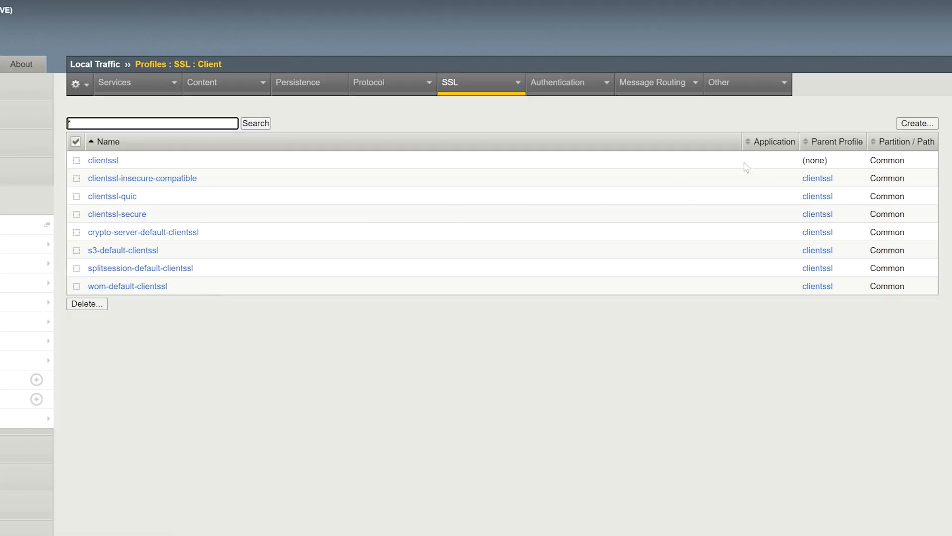
left_click(917, 123)
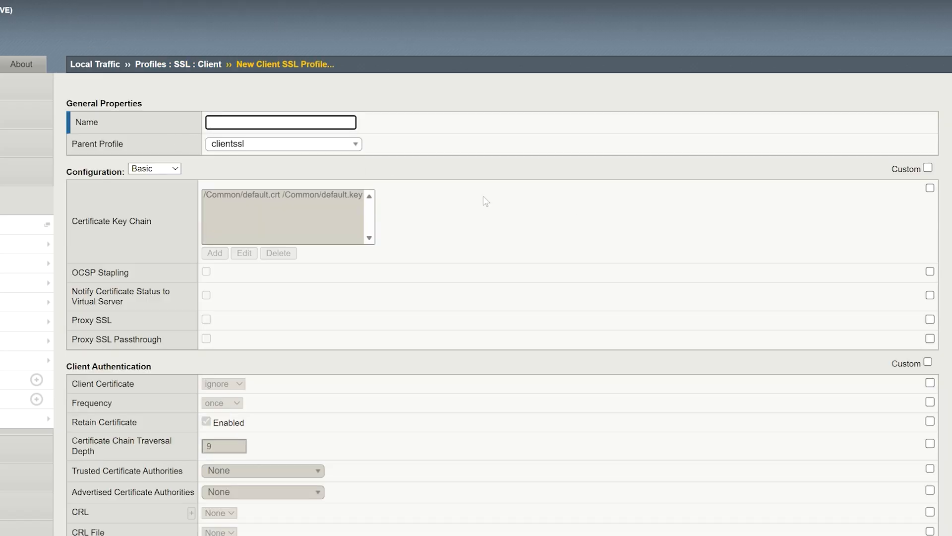
type("ldaps_clientssl")
left_click(928, 167)
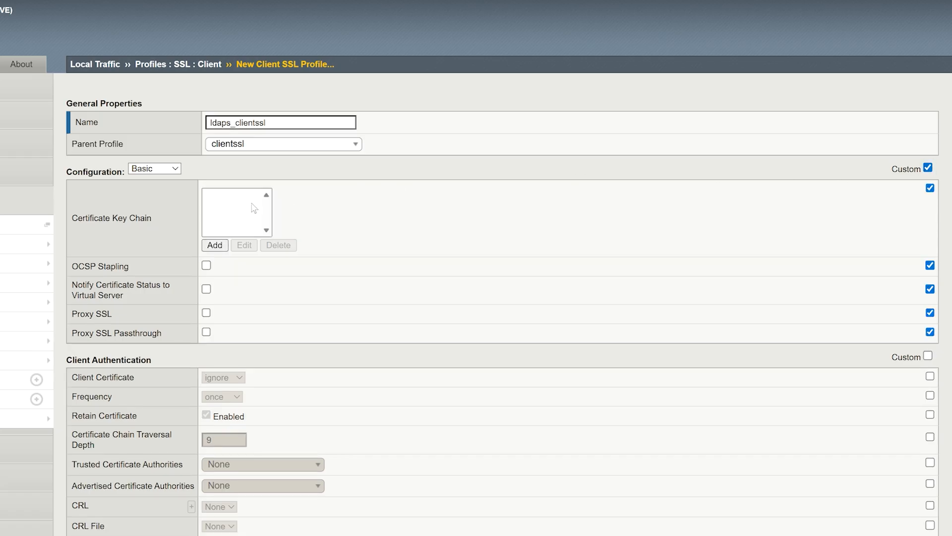
Step: Add a certificate key chain to the client SSL profile using demoSSLCert_2026 as the certificate, key and chain
left_click(216, 244)
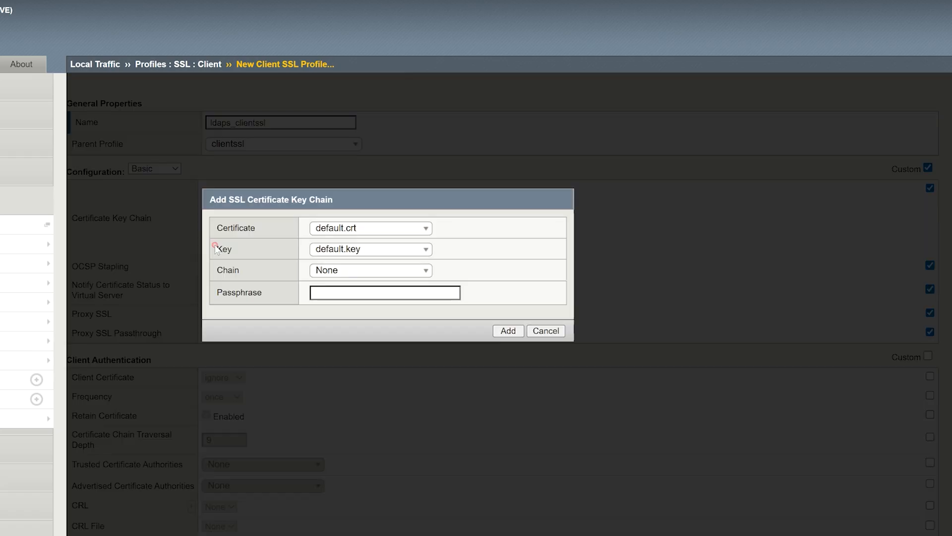
left_click(351, 230)
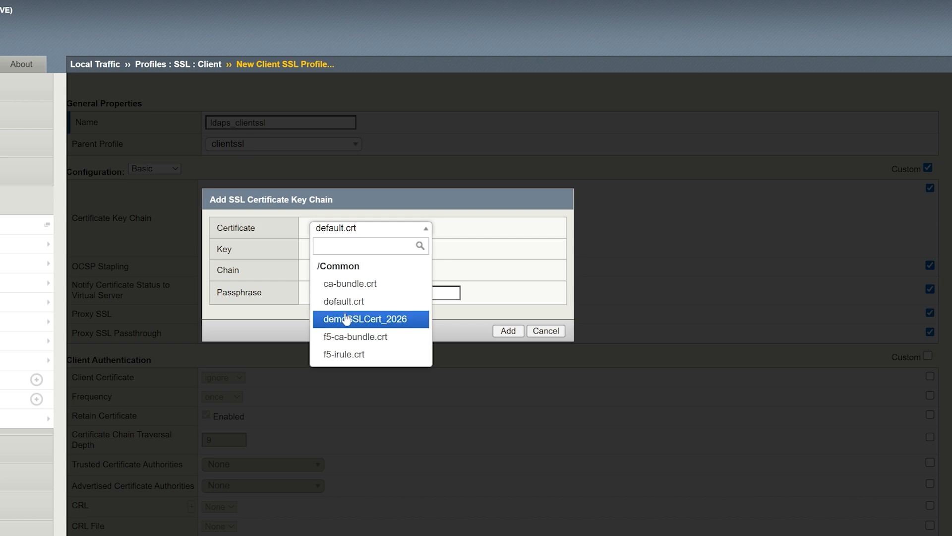
left_click(346, 319)
left_click(341, 249)
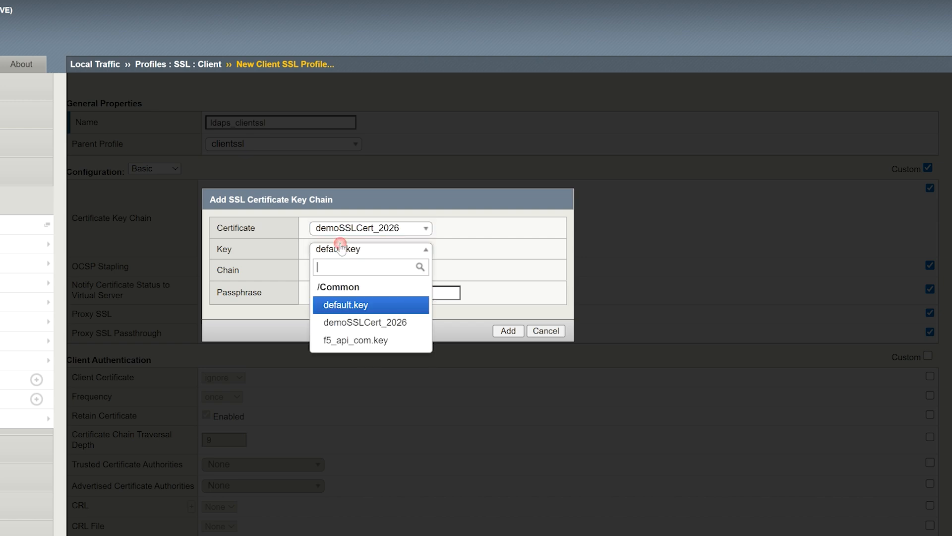
left_click(340, 322)
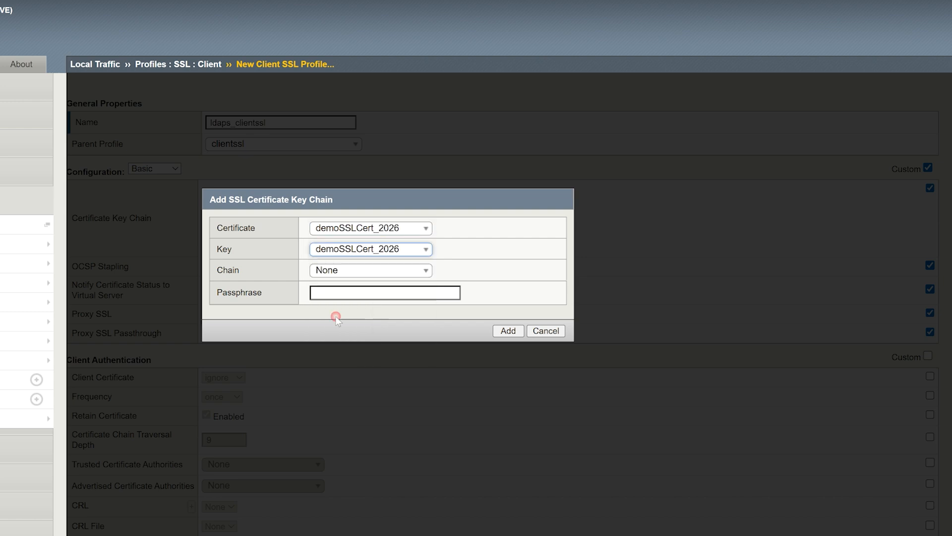
left_click(340, 271)
left_click(346, 380)
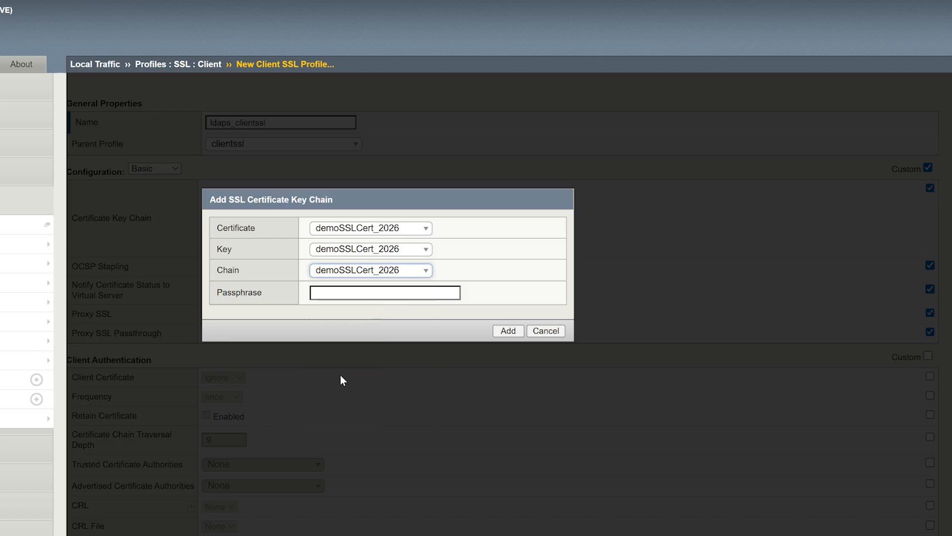
left_click(508, 330)
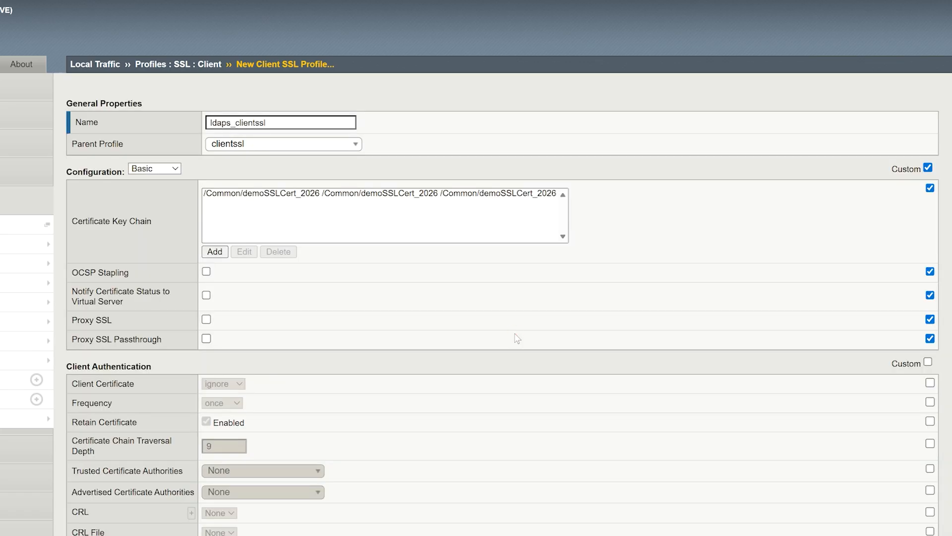
Step: Finish creating the client SSL profile, keeping the inherited values for all remaining sections
scroll(258, 265, "down", 1)
scroll(257, 267, "down", 9)
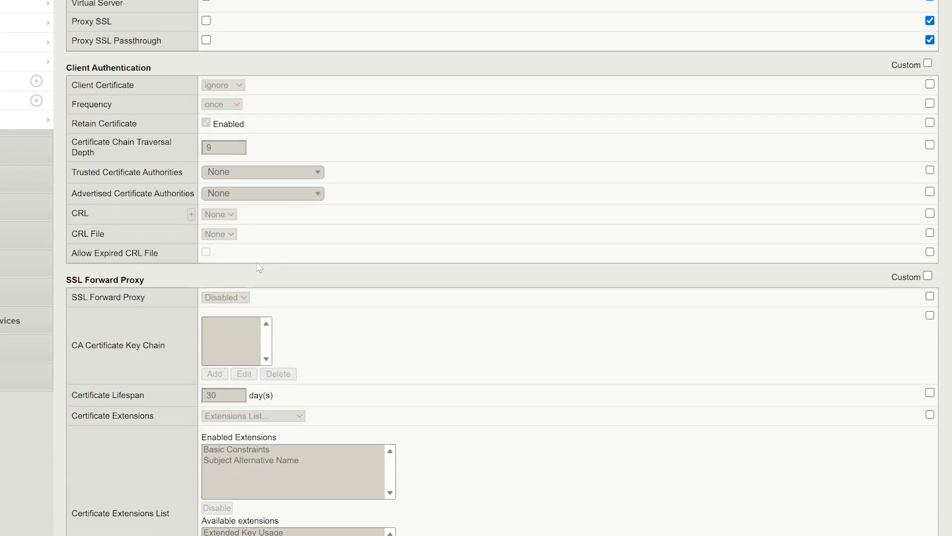
scroll(258, 267, "down", 6)
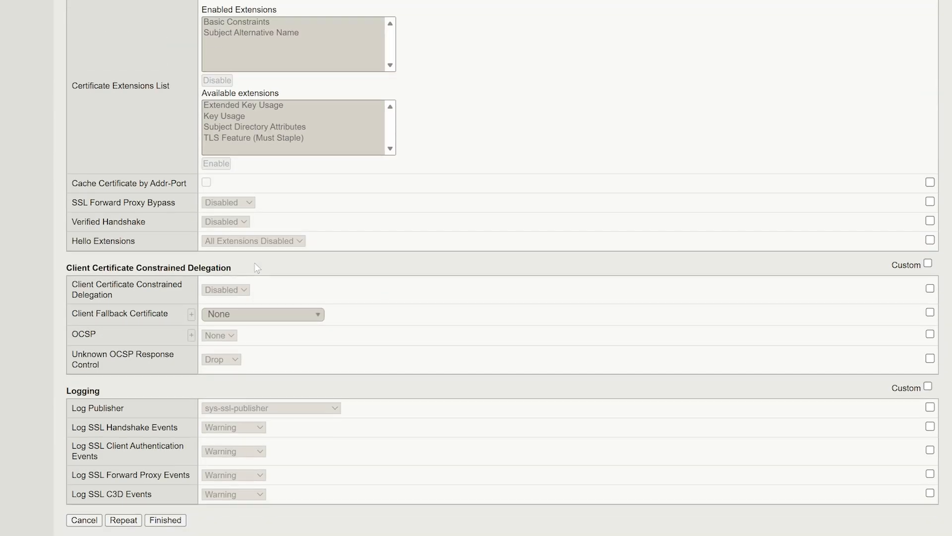
left_click(177, 521)
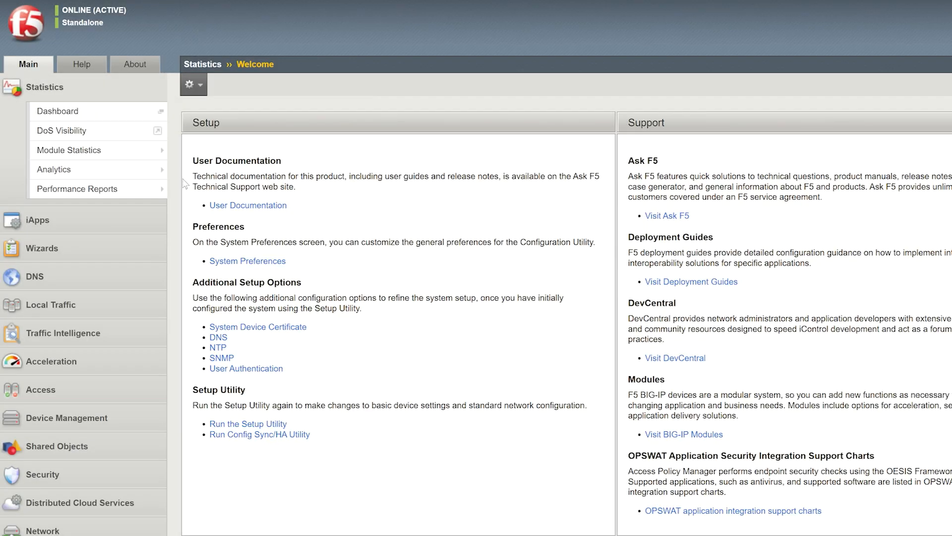
Step: Create a server SSL profile named ldaps_serverSSL with serverssl as the parent profile and the default settings
left_click(124, 305)
mouse_move(123, 301)
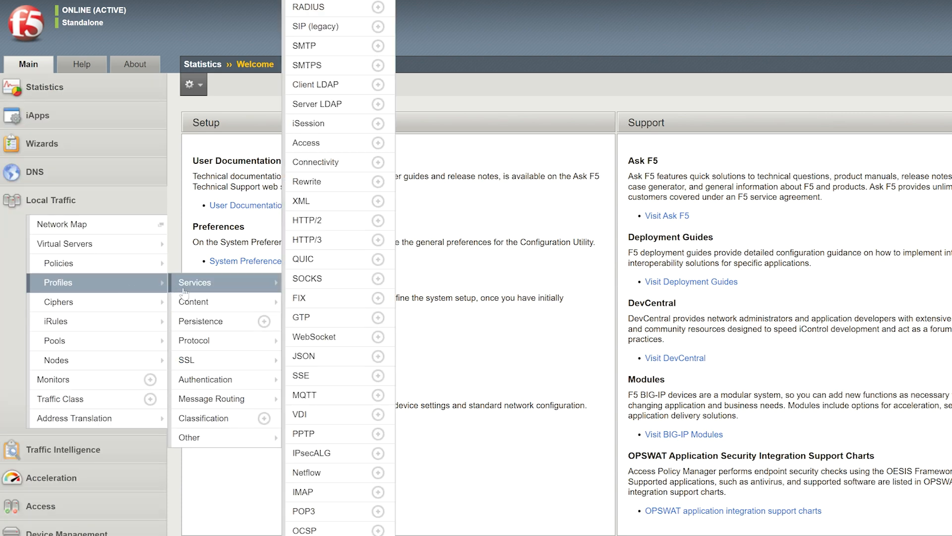
mouse_move(243, 366)
left_click(305, 381)
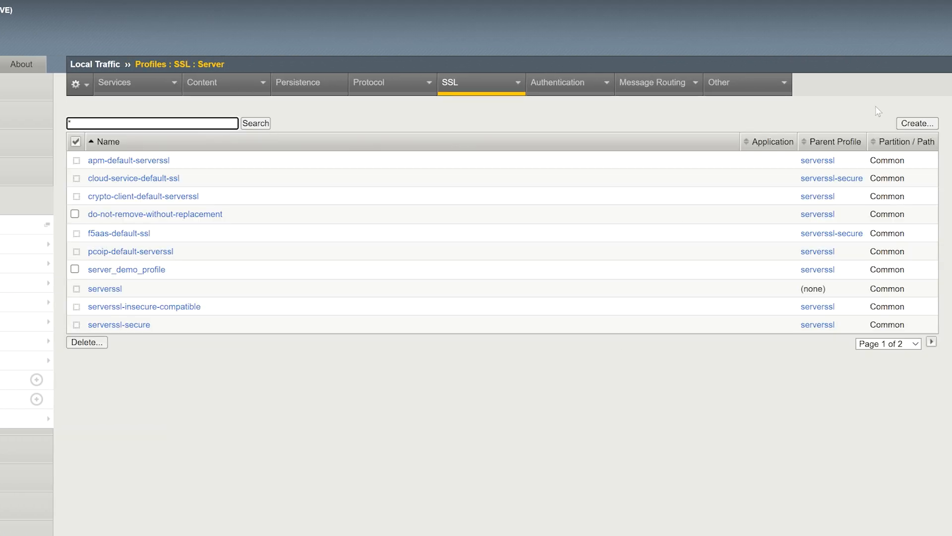
left_click(917, 123)
type("ldaps_serverSSL")
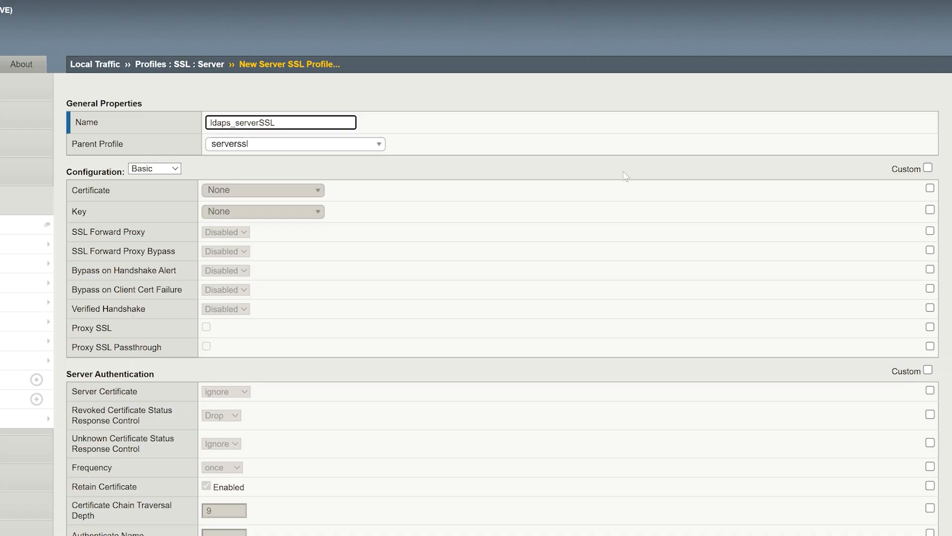
scroll(189, 196, "down", 15)
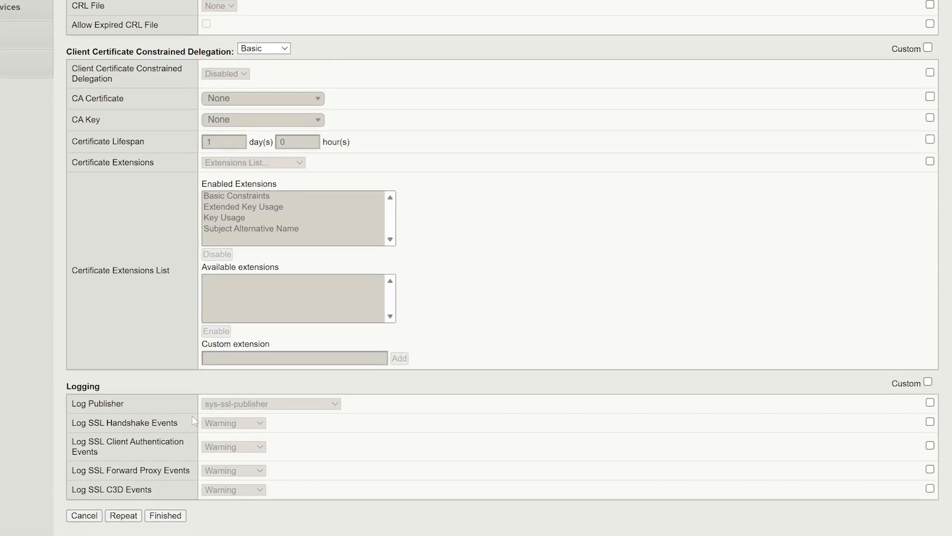
left_click(165, 515)
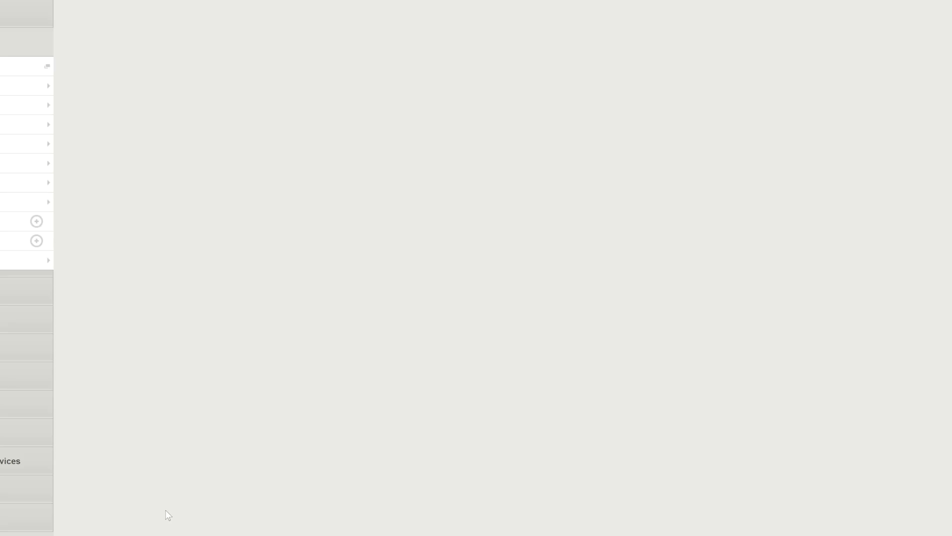
scroll(194, 346, "up", 3)
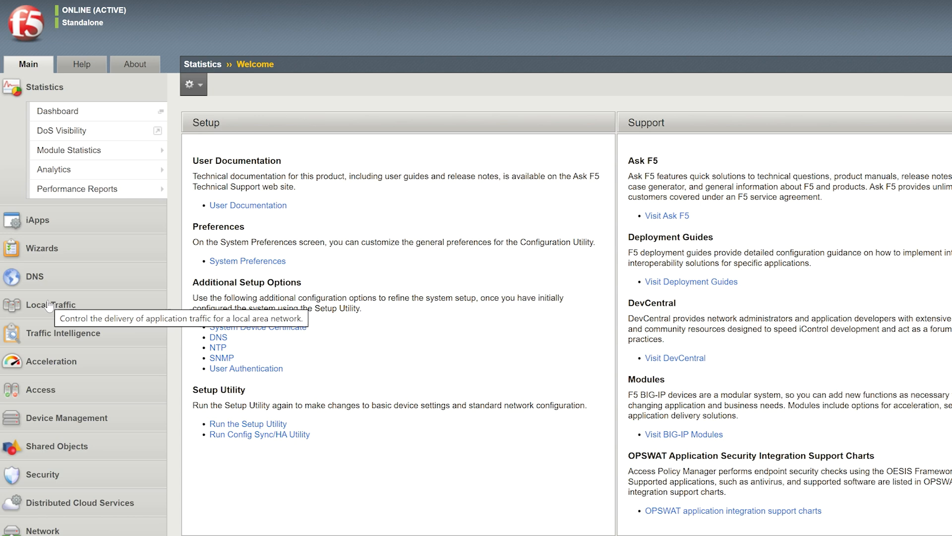
Step: Create a persistence profile named ldaps_sourceaddress with the Source Address Affinity type and its default settings
left_click(49, 305)
mouse_move(52, 285)
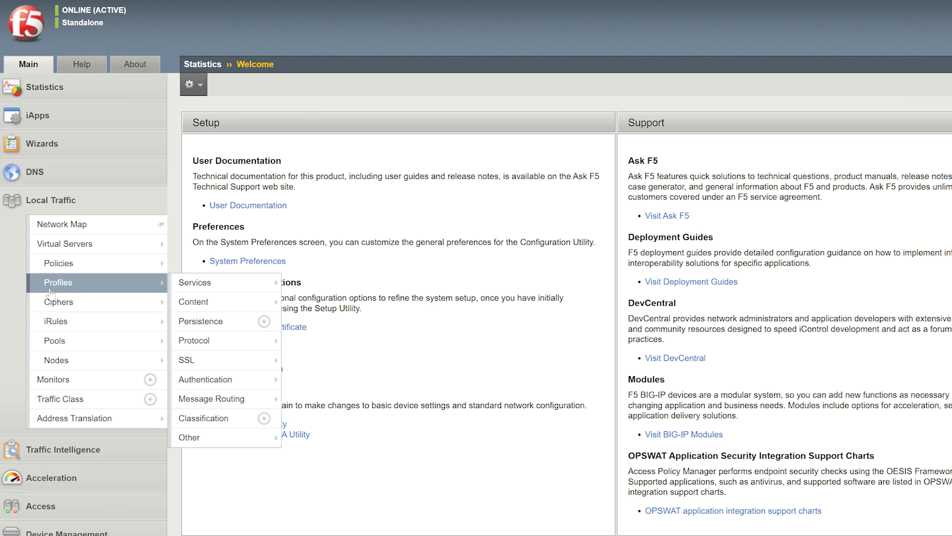
left_click(185, 322)
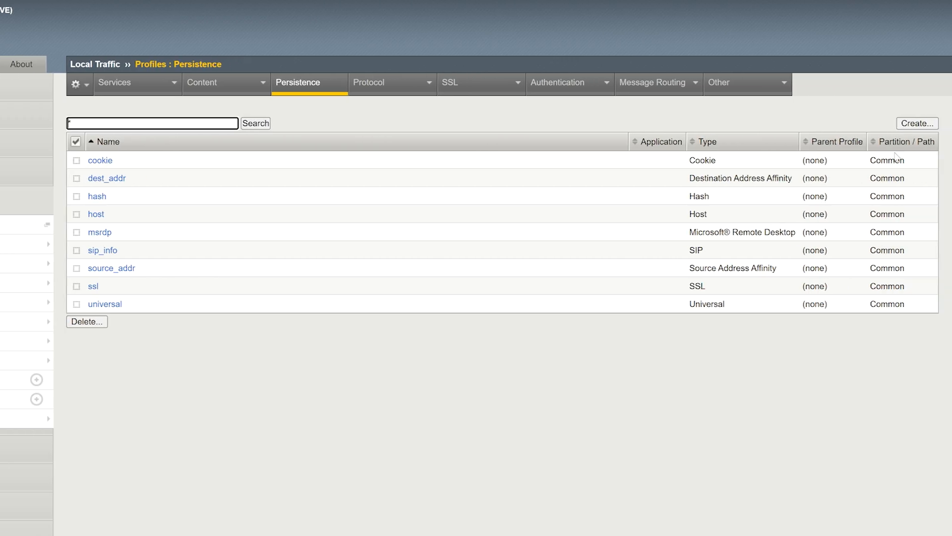
left_click(945, 123)
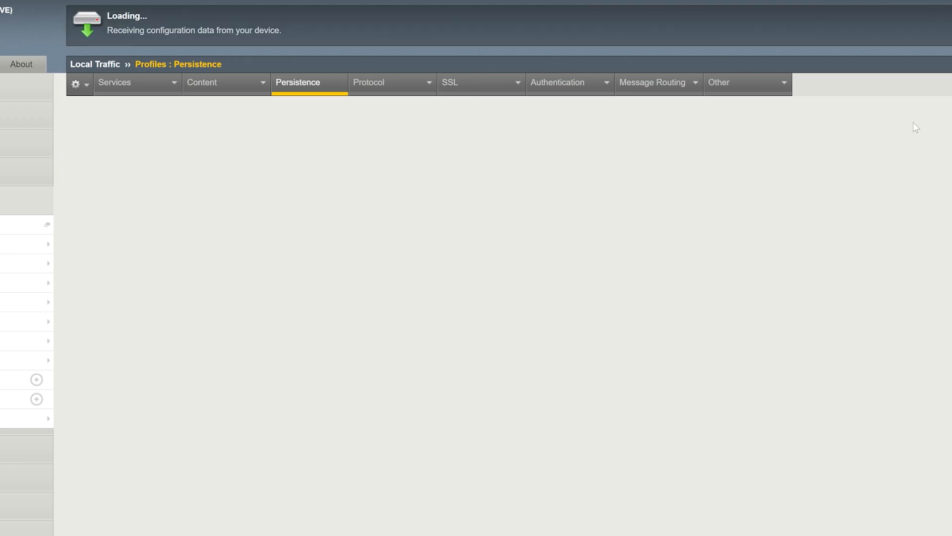
type("ldaps_sourceaddress")
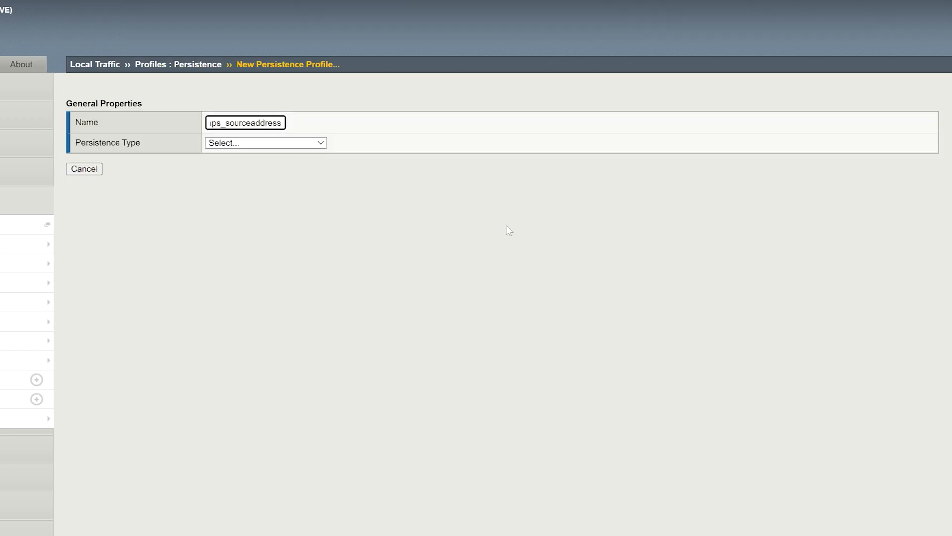
left_click(243, 144)
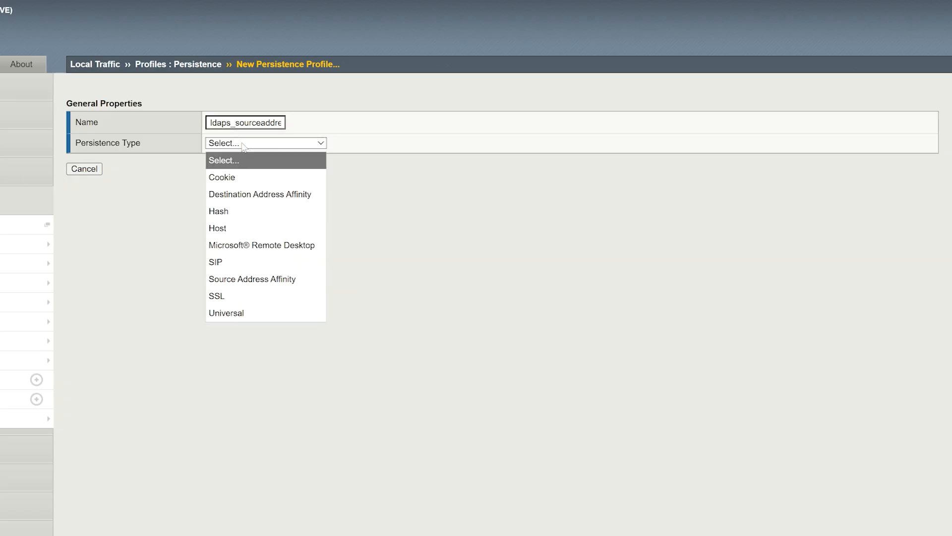
left_click(242, 279)
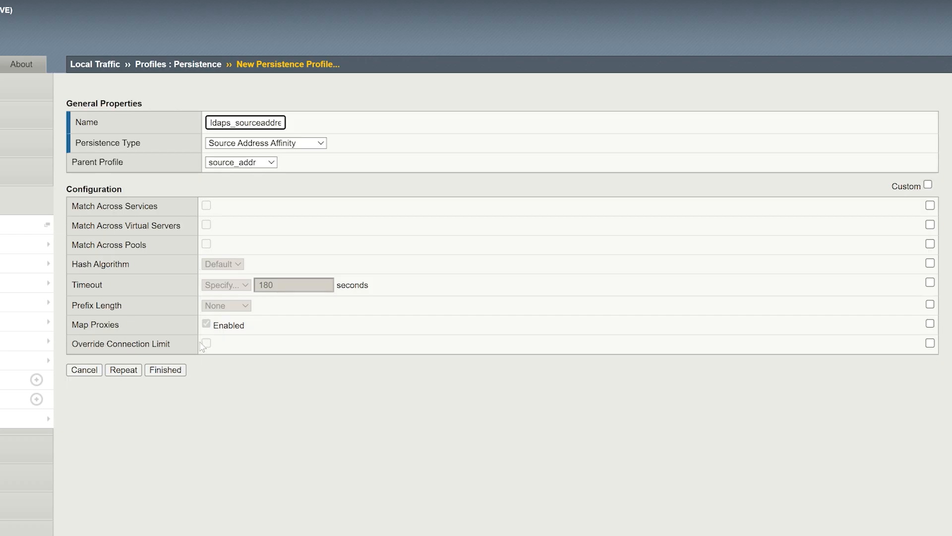
left_click(155, 371)
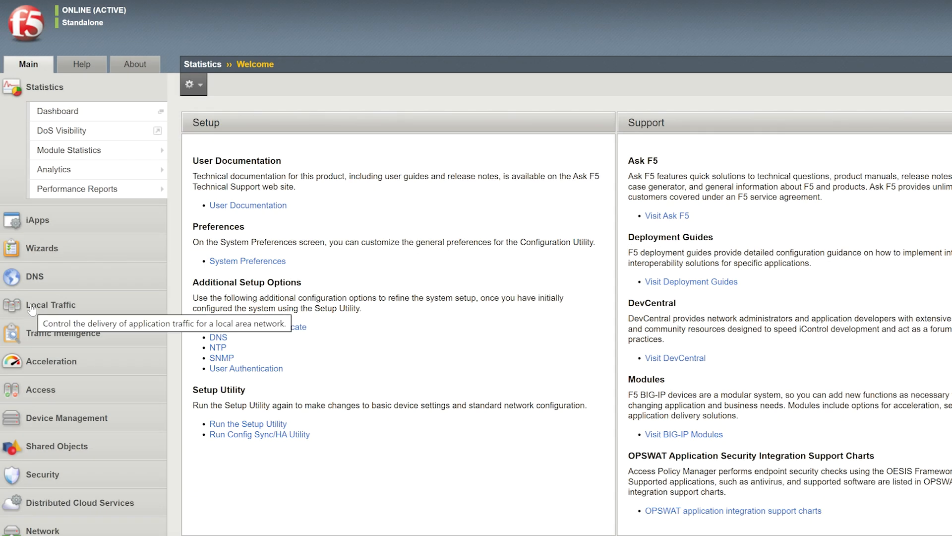
Step: Start a new local traffic health monitor named ldaps_monitor with the type LDAP
left_click(32, 307)
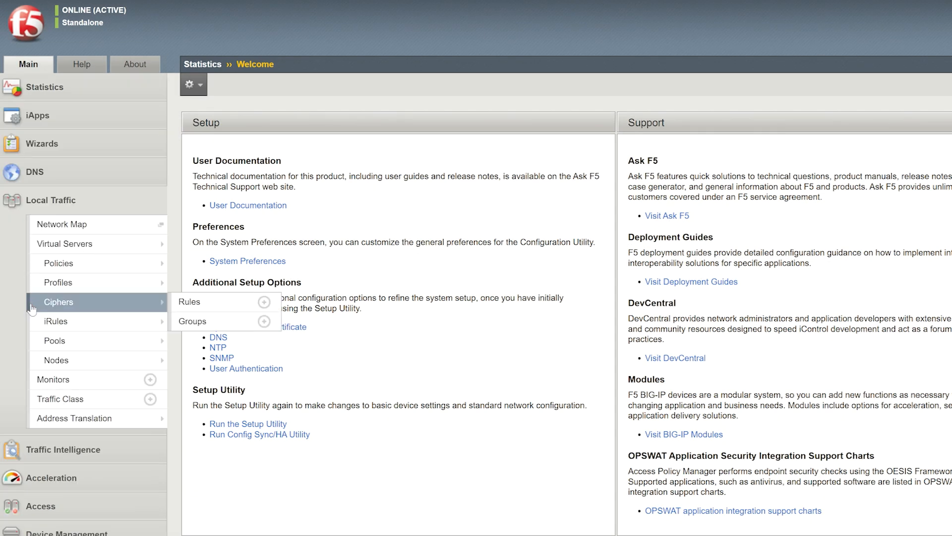
left_click(58, 386)
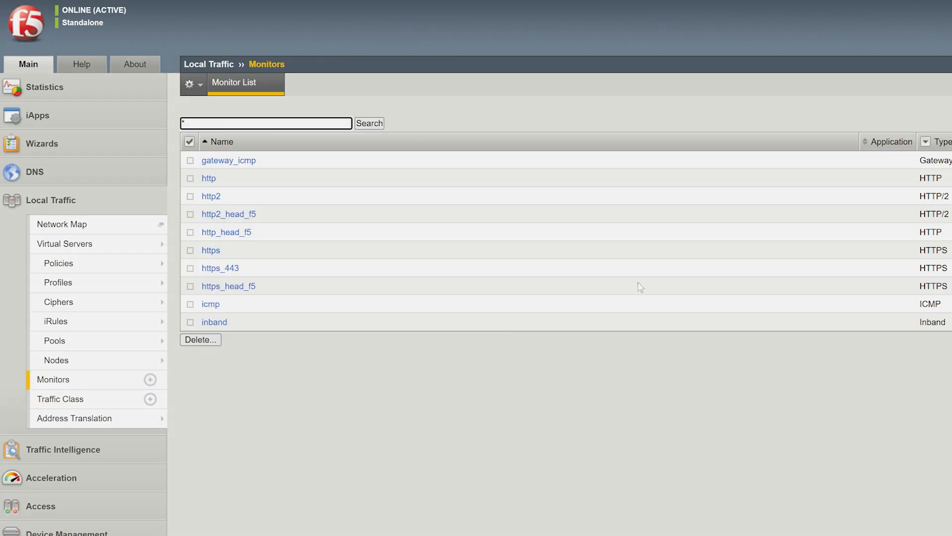
left_click(951, 127)
type("ldaps_monitor")
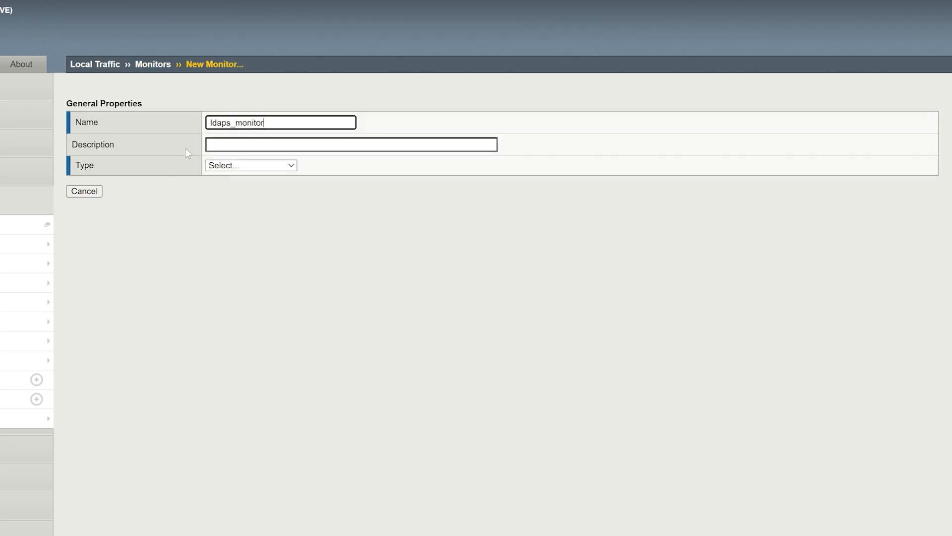
left_click(269, 168)
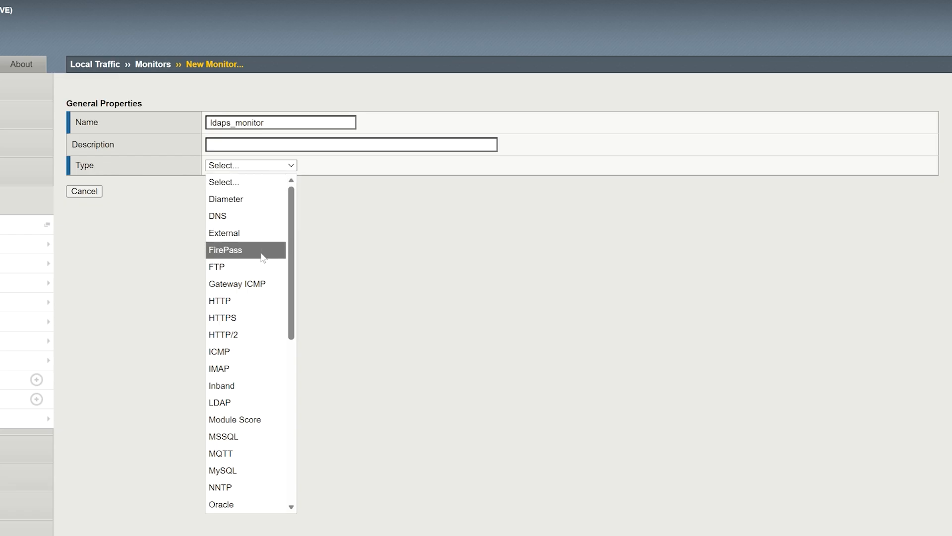
left_click(248, 403)
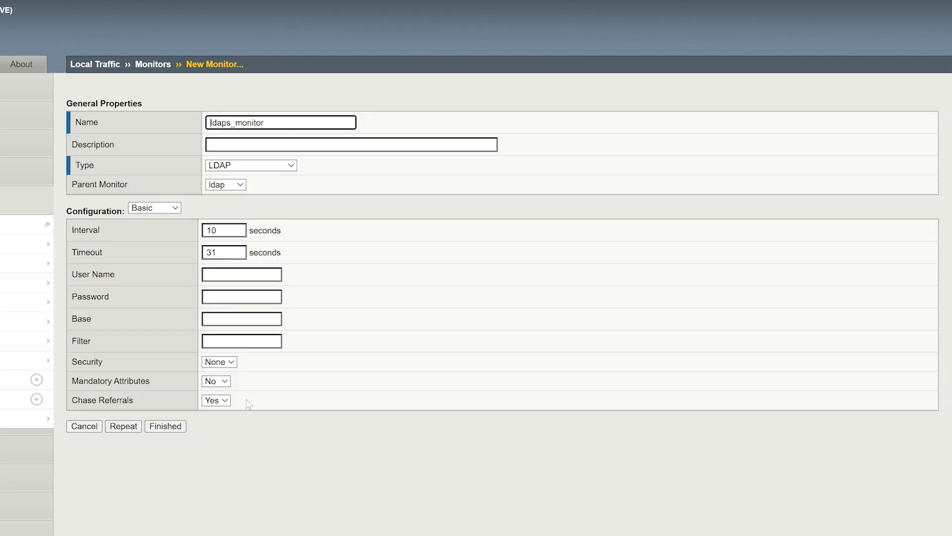
Step: Set the LDAP monitor's security to TLS and finish creating the monitor
left_click(217, 364)
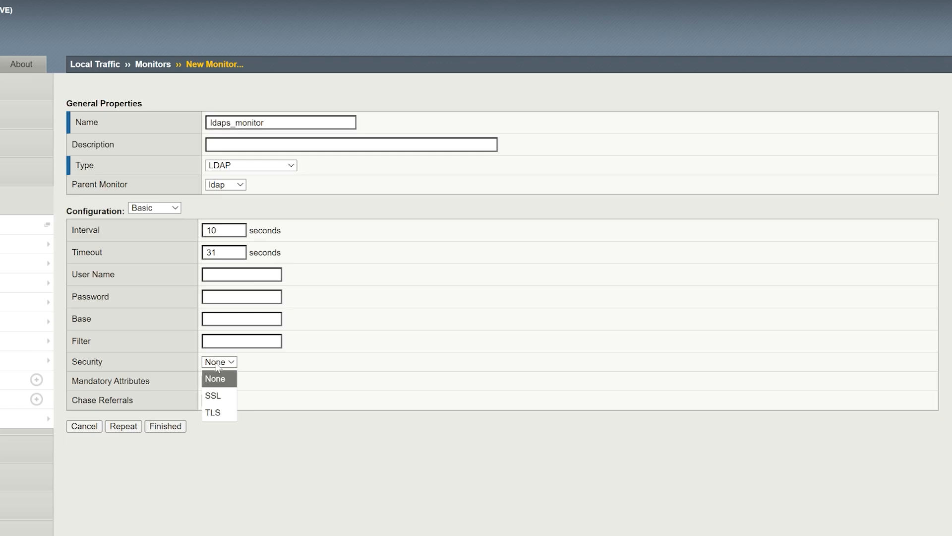
left_click(220, 413)
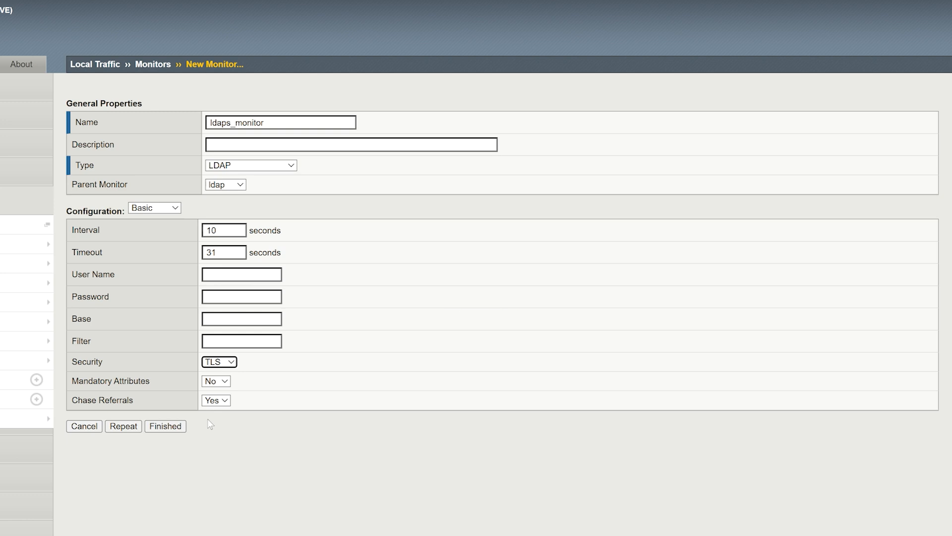
left_click(163, 429)
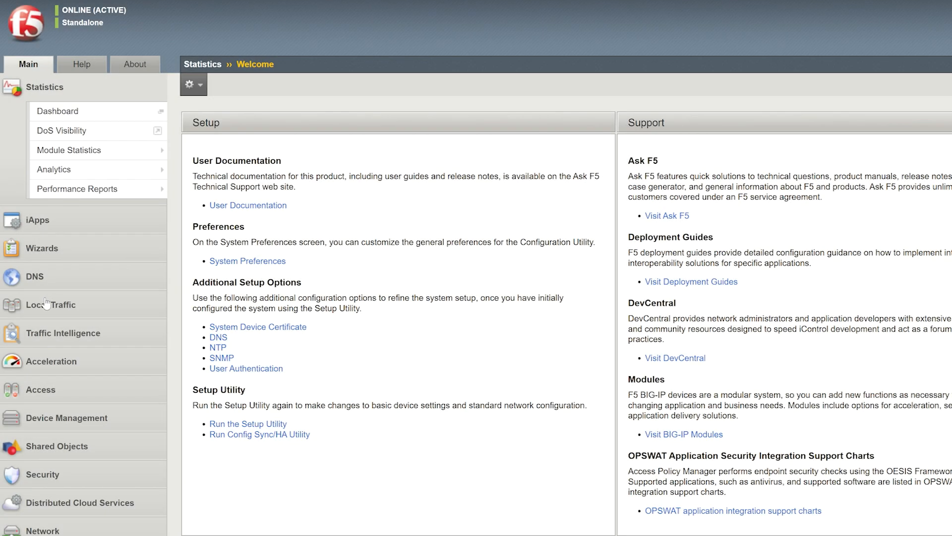
Step: Start a new local traffic pool named ldap_pool
left_click(46, 304)
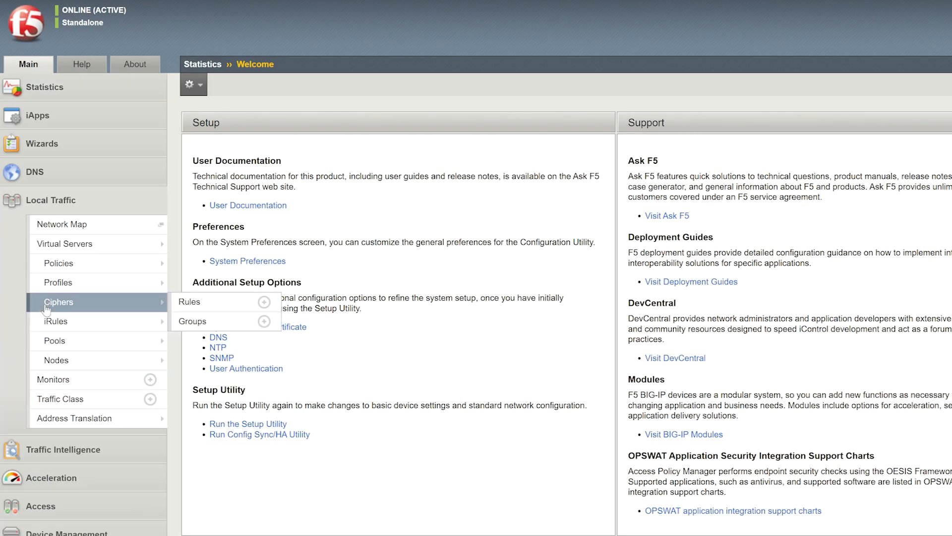
mouse_move(85, 348)
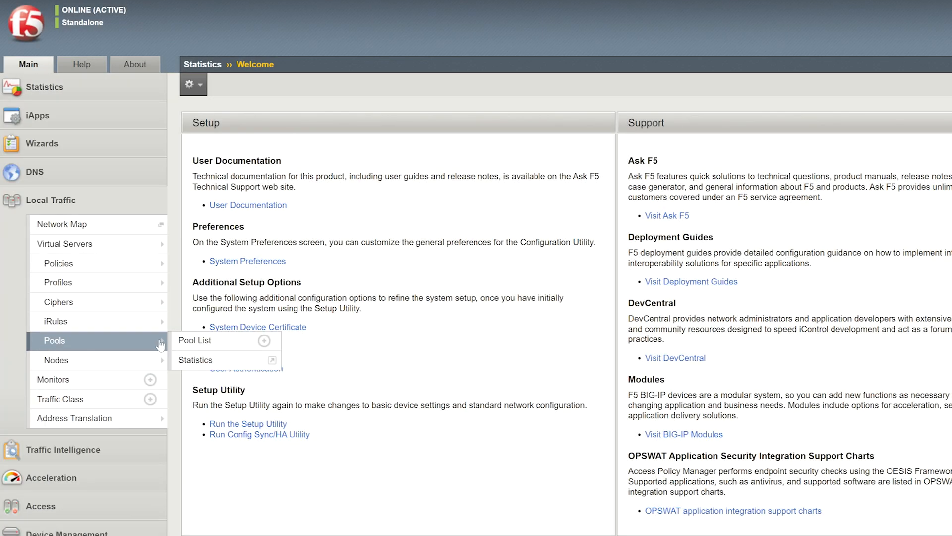
left_click(188, 342)
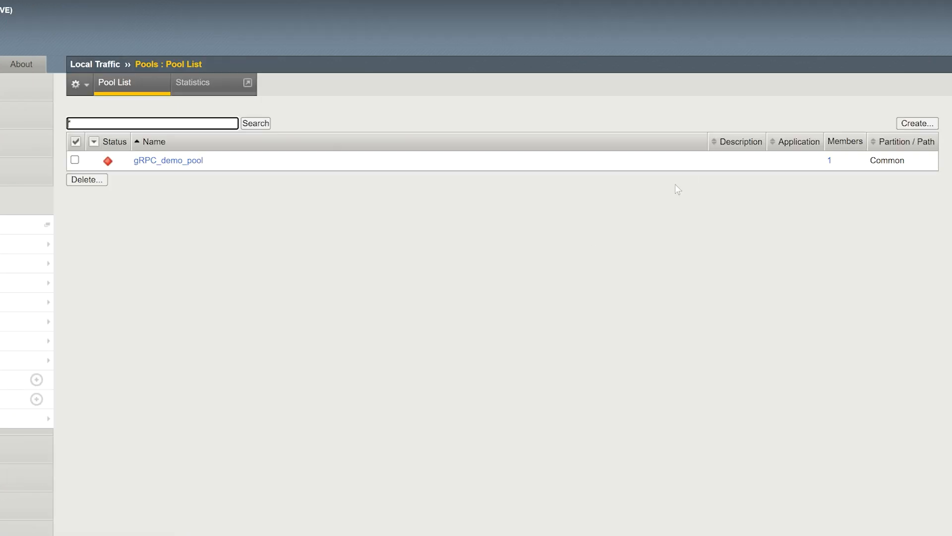
left_click(917, 123)
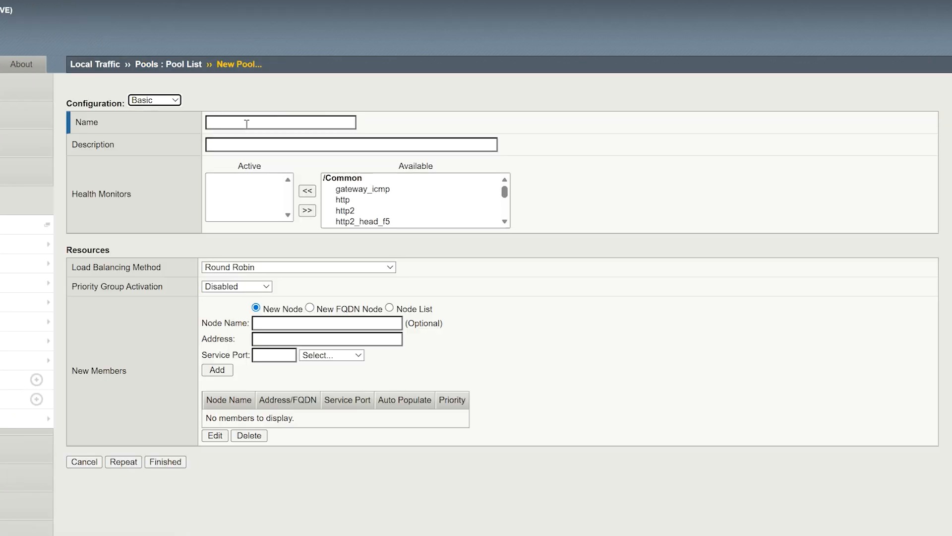
left_click(247, 124)
type("ldap_pool")
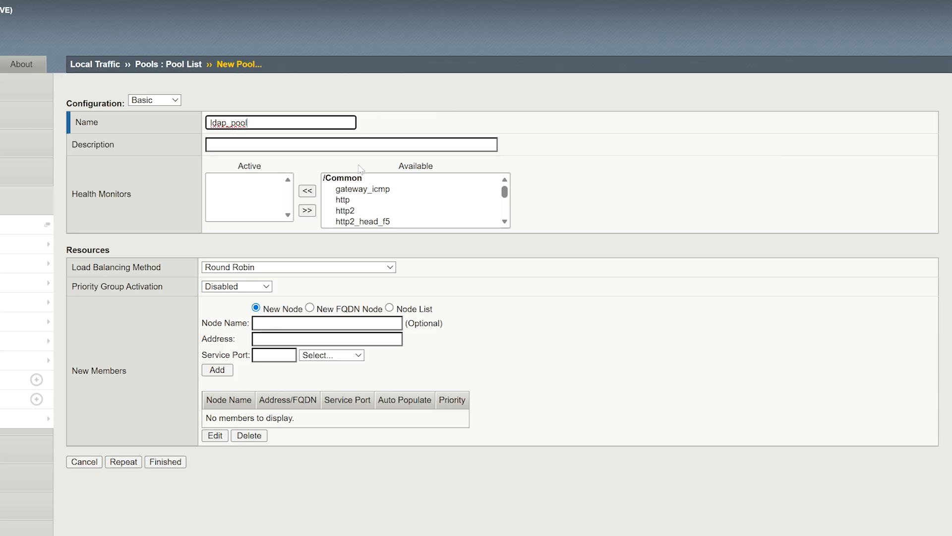
Step: Assign the ldaps_monitor health monitor to the new pool
scroll(365, 197, "down", 5)
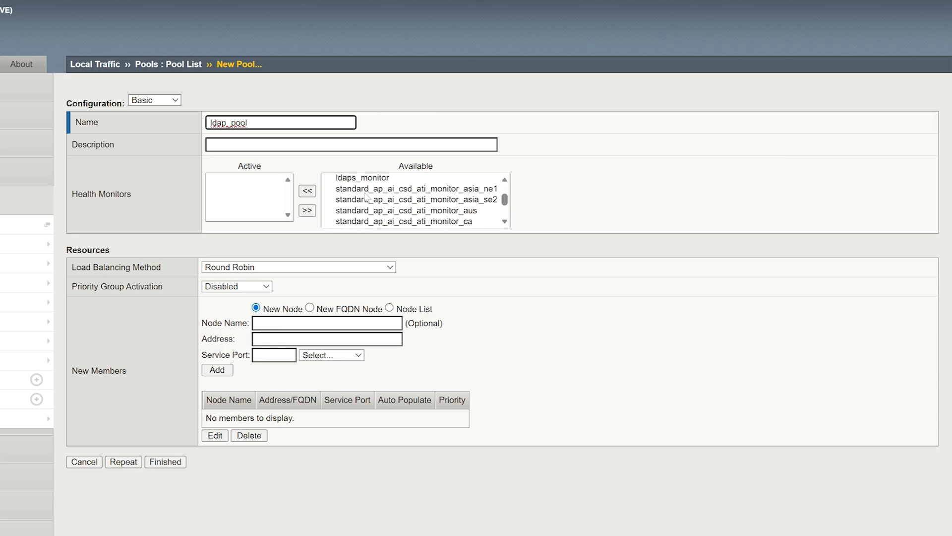
left_click(360, 178)
left_click(308, 191)
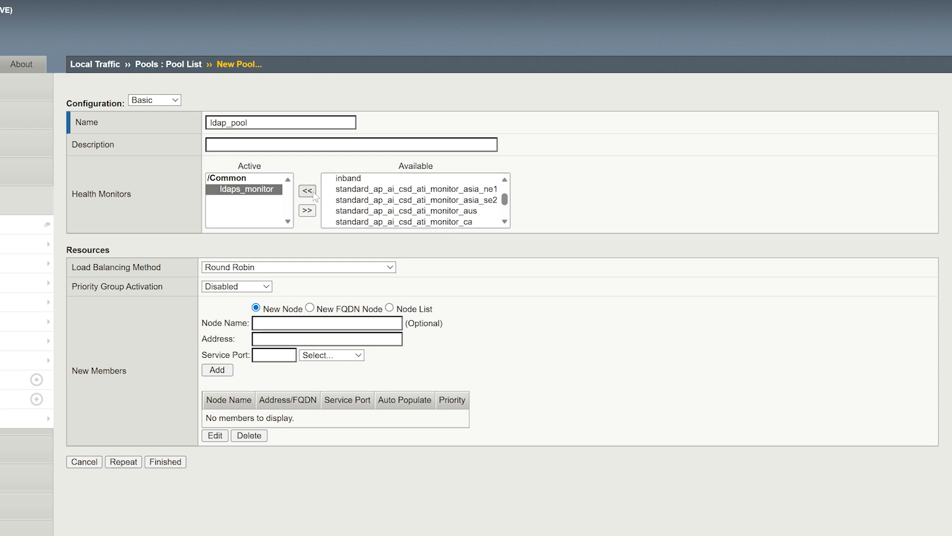
Step: Add the member ldap-demo-node-01 with address 192.0.2.10 and service port 636, and finish creating the pool
left_click(347, 323)
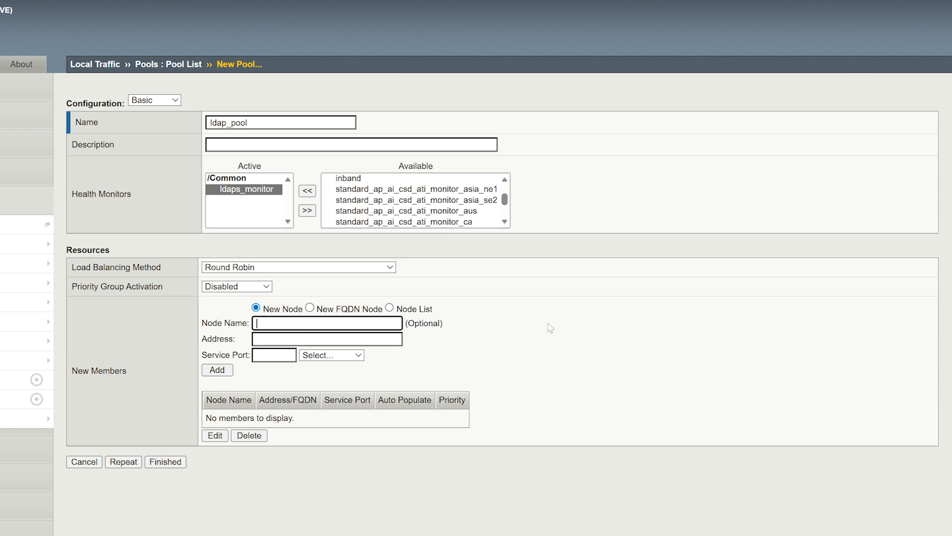
type("ldap-demo-node-01")
key("Tab")
type("192.0.2.10")
key("Tab")
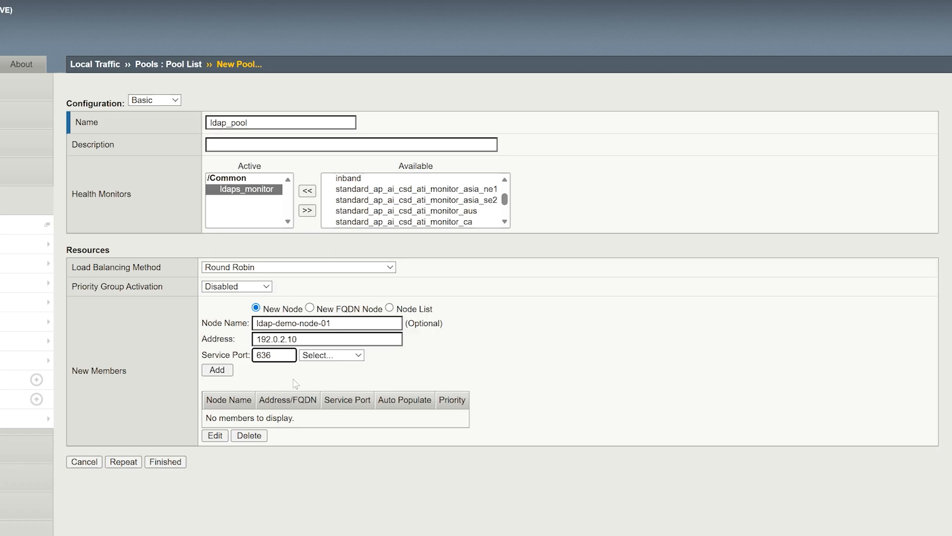
left_click(209, 370)
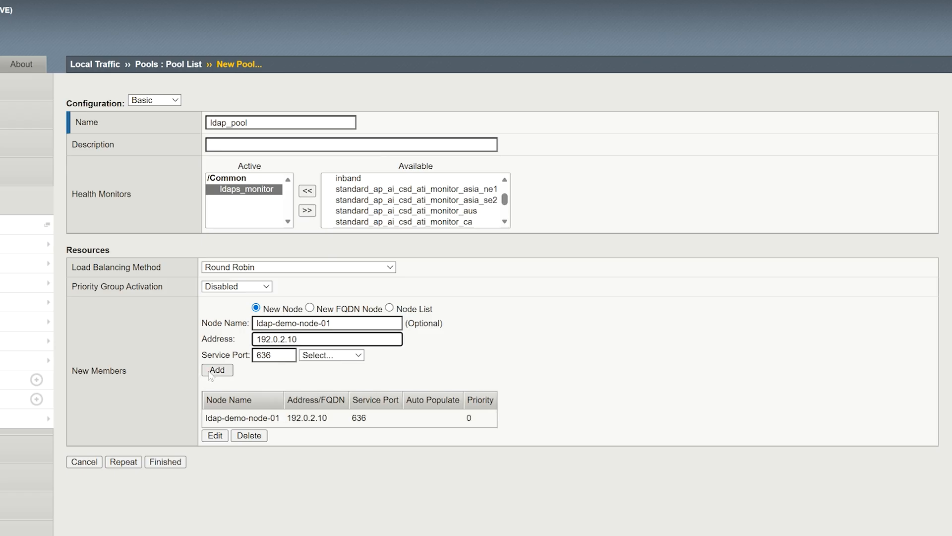
left_click(164, 462)
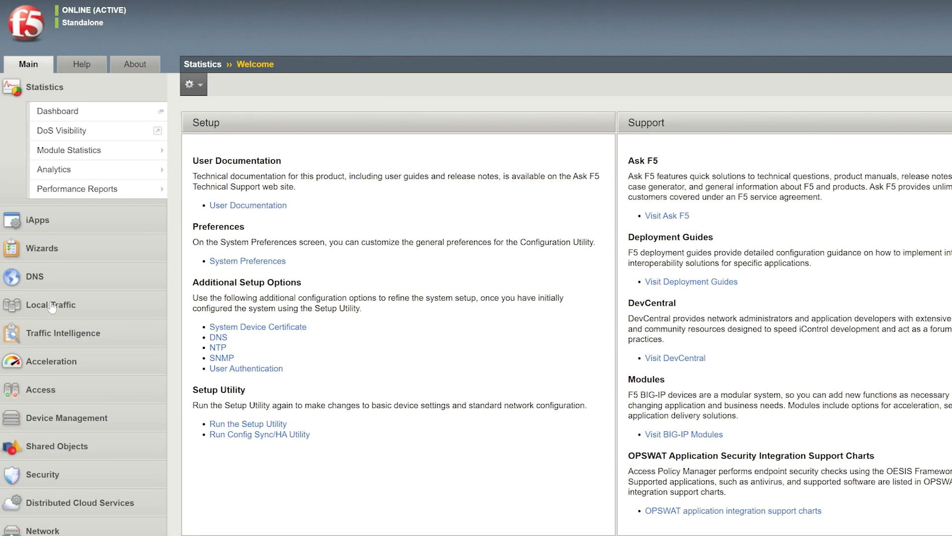
Step: Start a new local traffic virtual server named ldap_vs
left_click(52, 305)
mouse_move(59, 243)
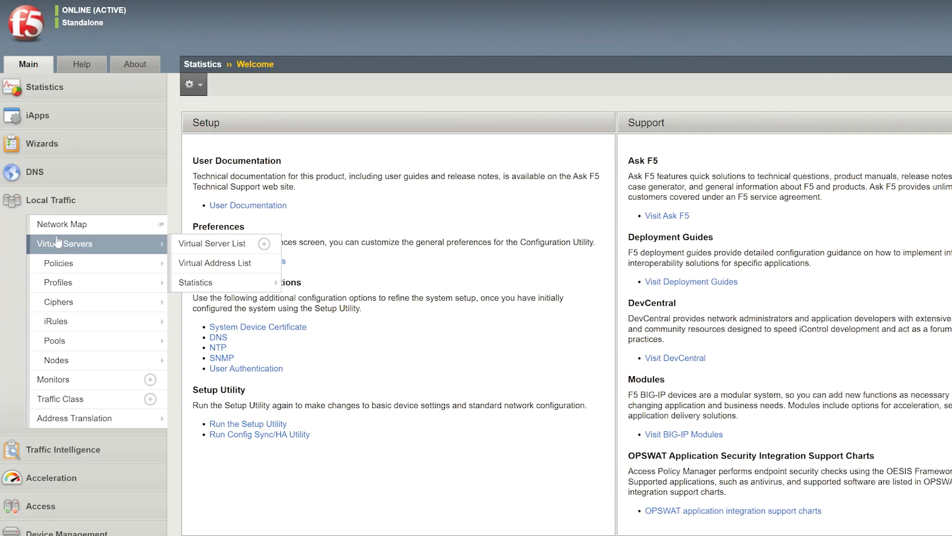
left_click(206, 243)
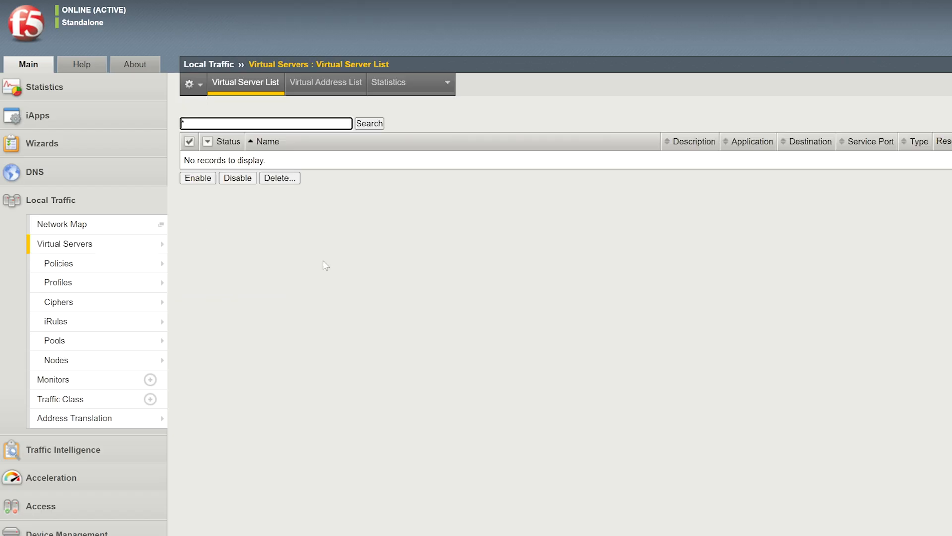
left_click(918, 125)
type("ldap_vs")
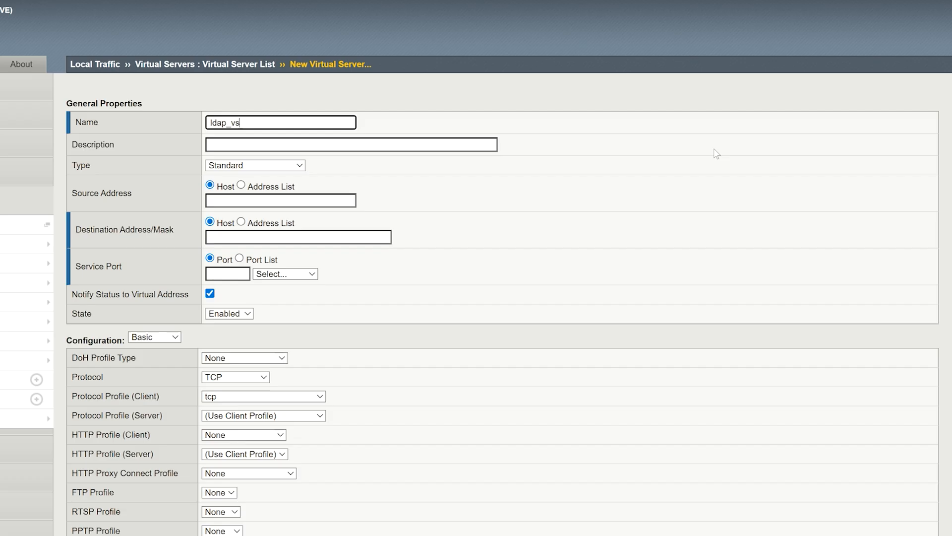
Step: Set the virtual server's source address to 0.0.0.0/0, destination address to 10.0.0.100/32 and service port to 636
left_click(252, 199)
type("0")
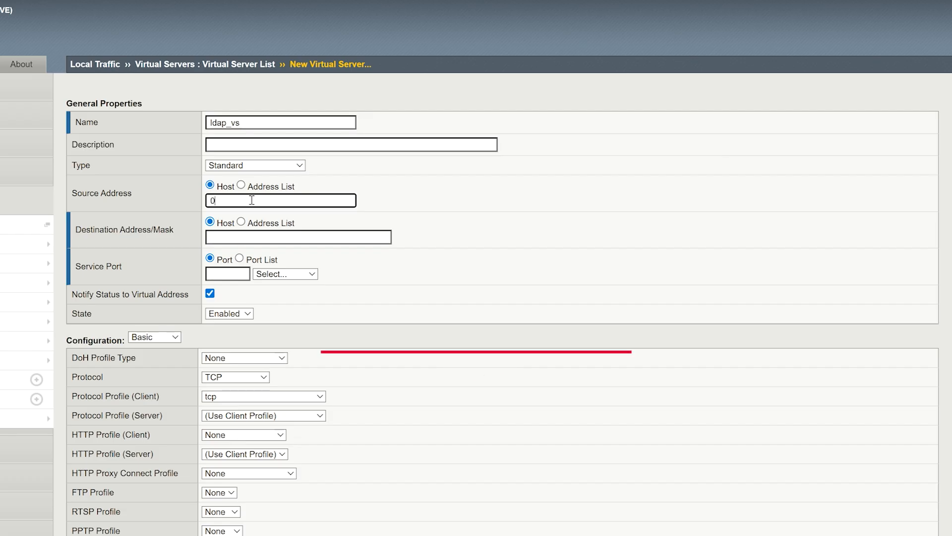
type(".0.0.0/0")
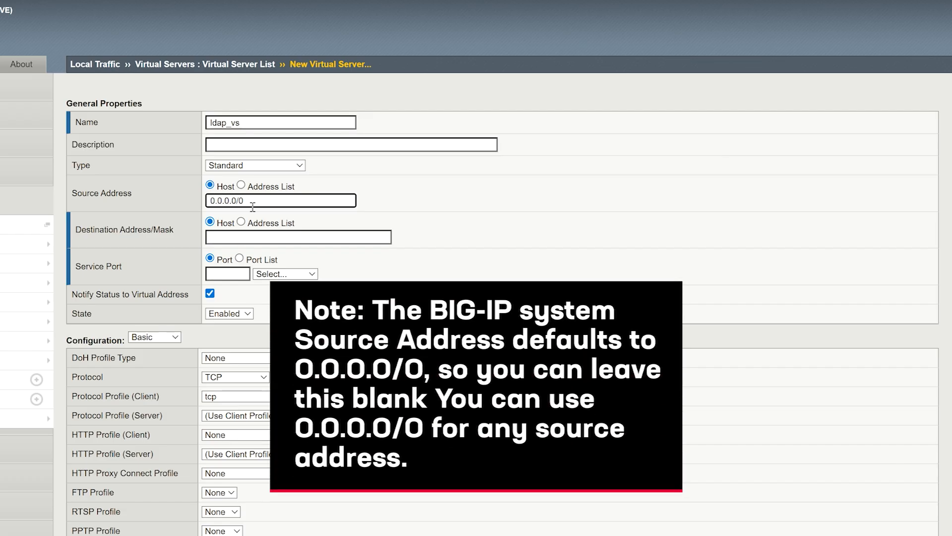
left_click(231, 237)
type("10.0.0.")
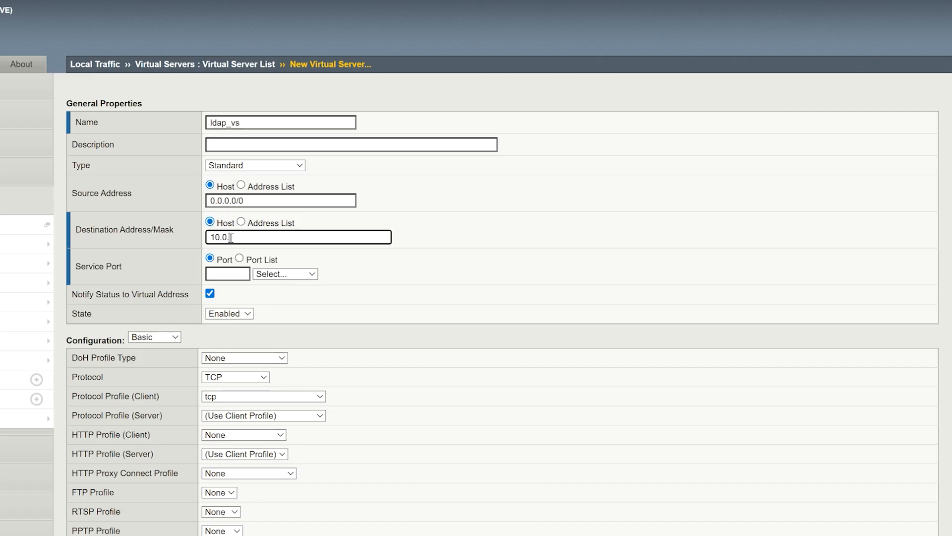
type("100/32")
left_click(218, 272)
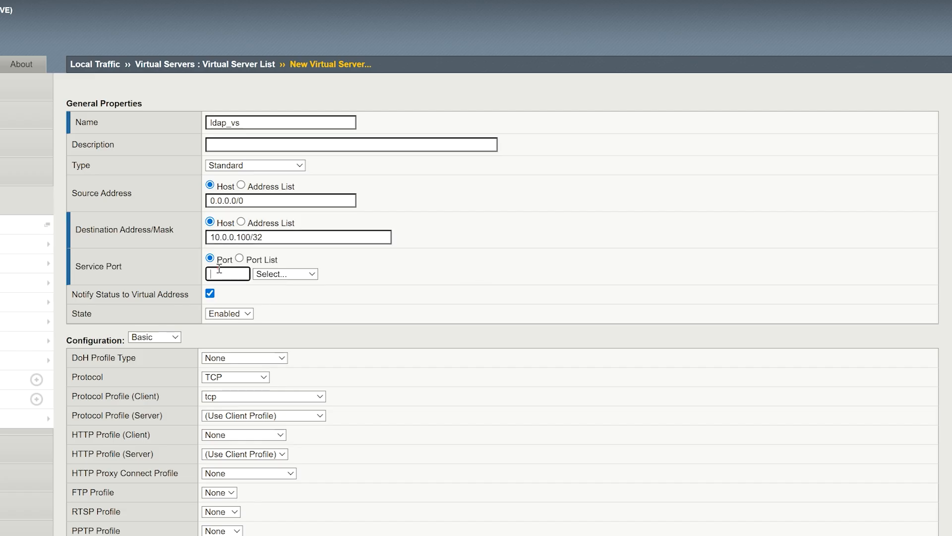
type("636")
Step: Assign ldaps_clientssl as the virtual server's client SSL profile and ldaps_serverSSL as its server SSL profile
scroll(314, 300, "down", 5)
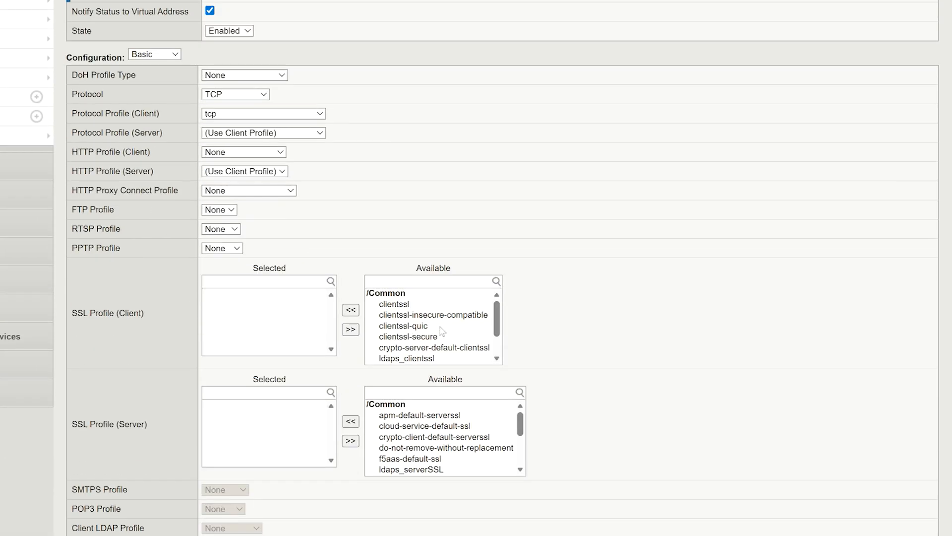
left_click(425, 358)
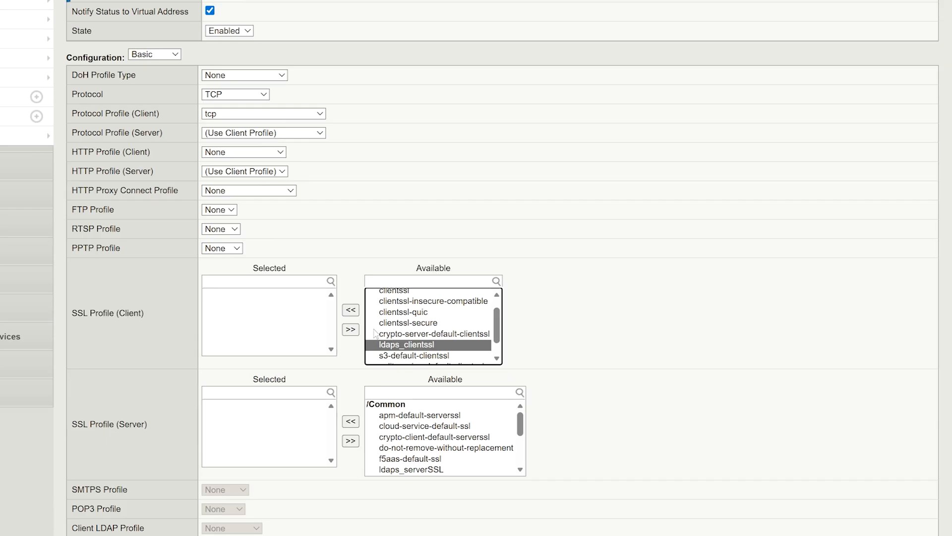
left_click(351, 309)
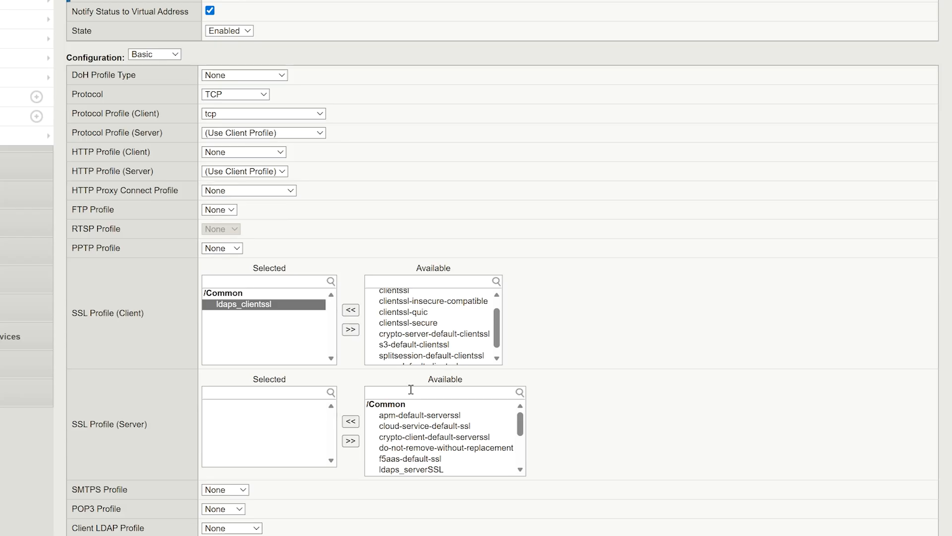
left_click(419, 460)
left_click(419, 471)
left_click(351, 421)
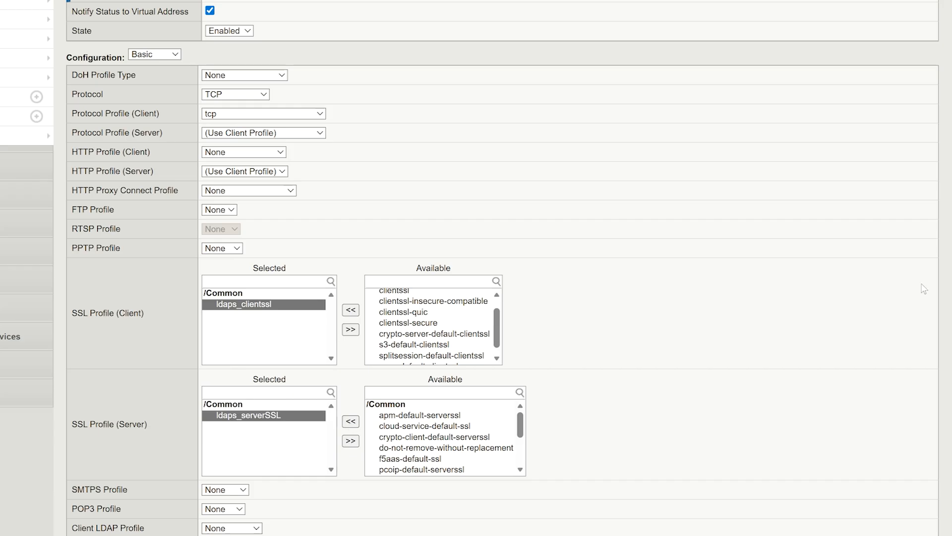
Step: Set the default pool to ldaps_pool and the default persistence profile to ldaps_sourceaddress, and finish creating the virtual server
scroll(754, 318, "down", 12)
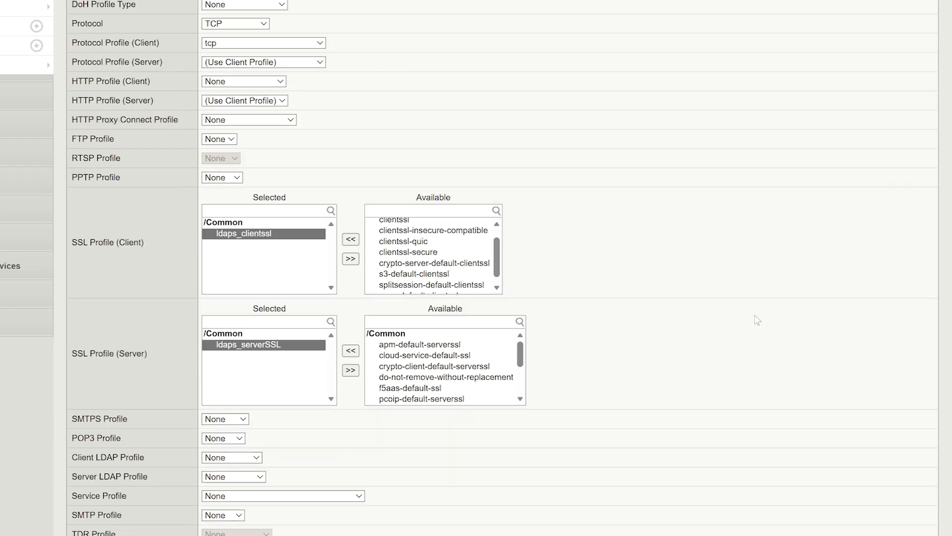
scroll(328, 143, "down", 5)
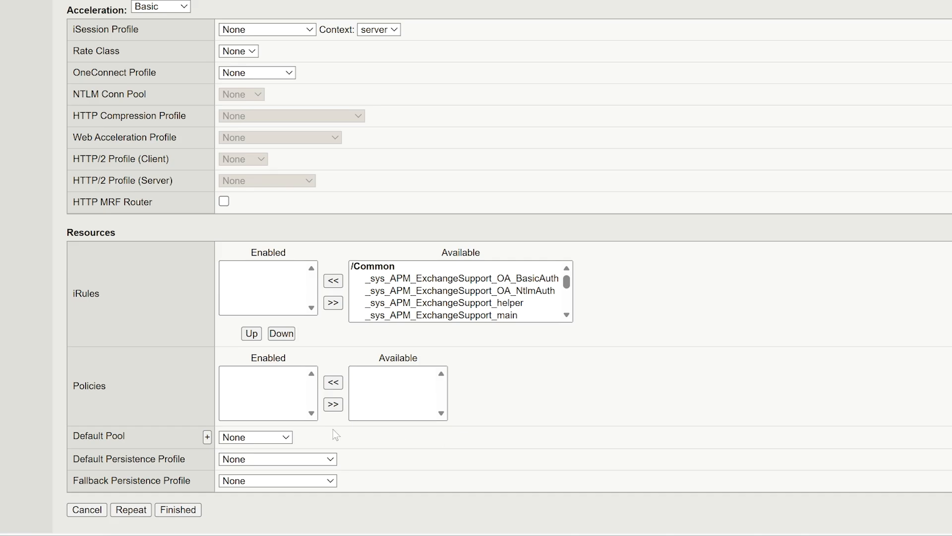
left_click(285, 436)
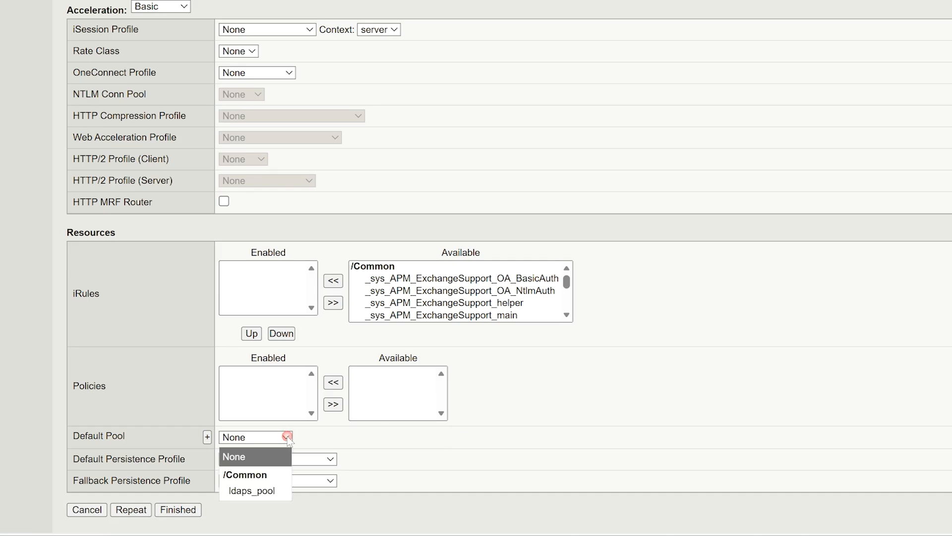
left_click(268, 490)
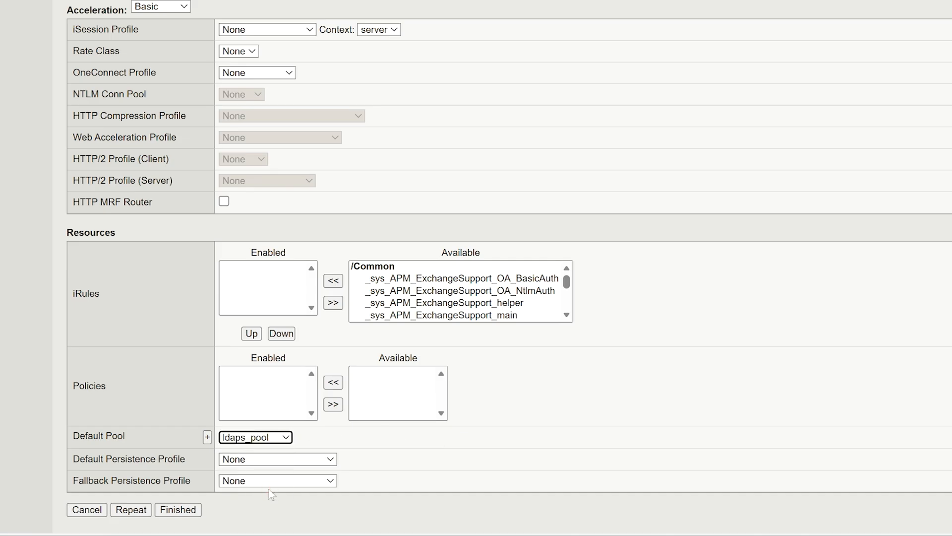
left_click(332, 459)
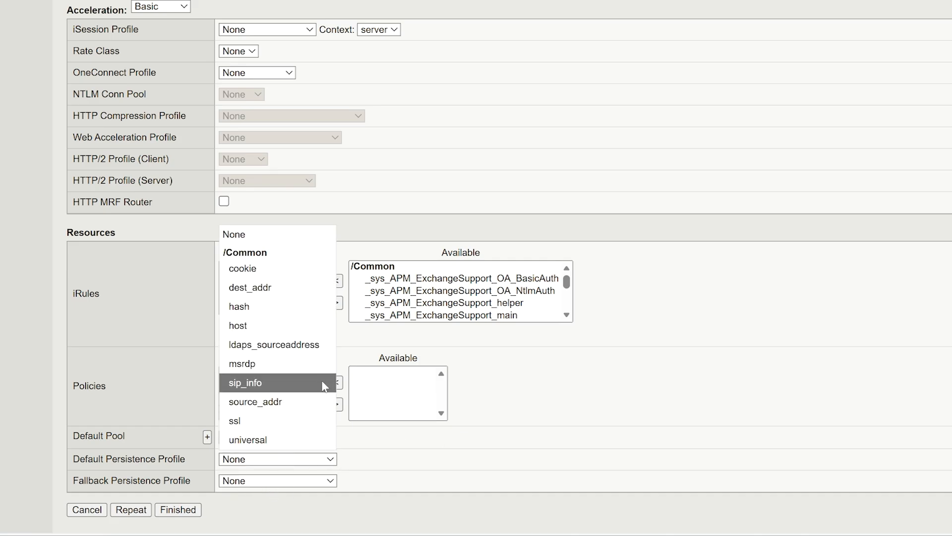
left_click(314, 346)
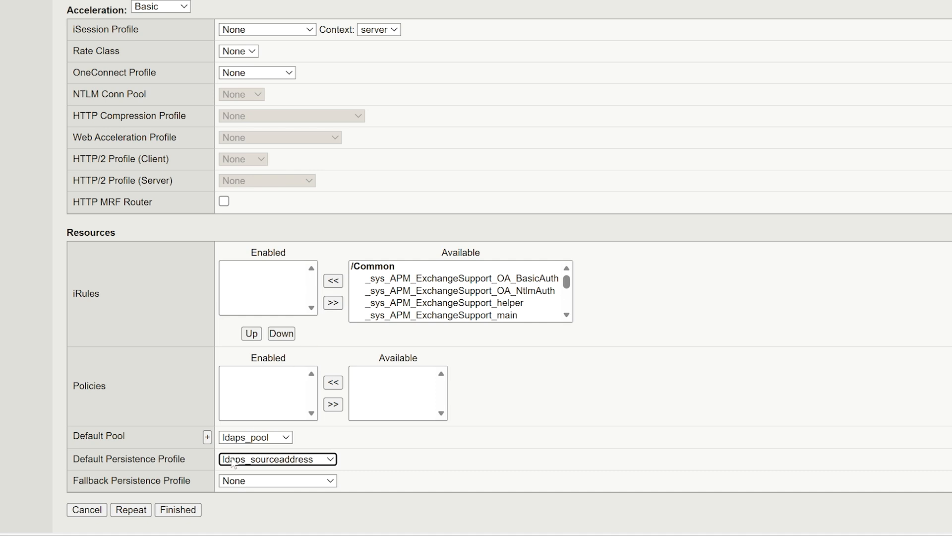
left_click(174, 509)
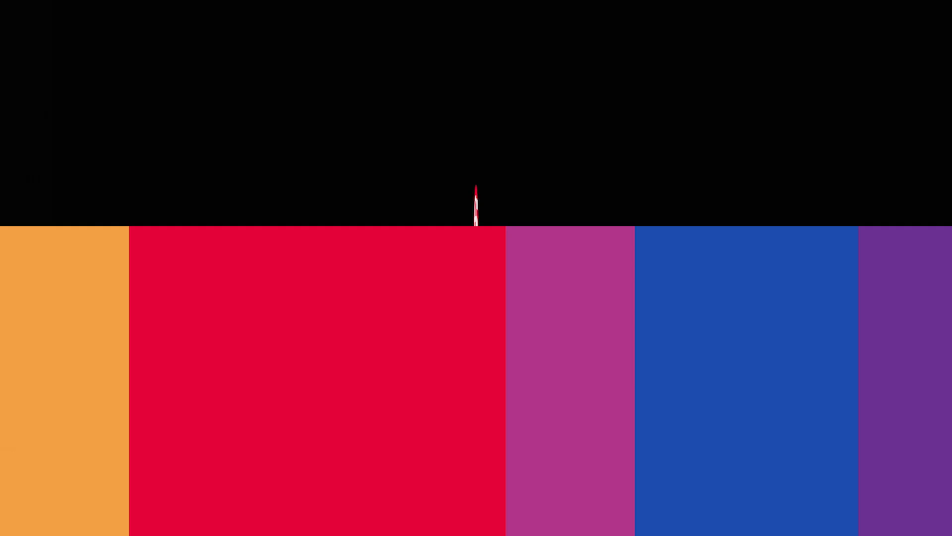